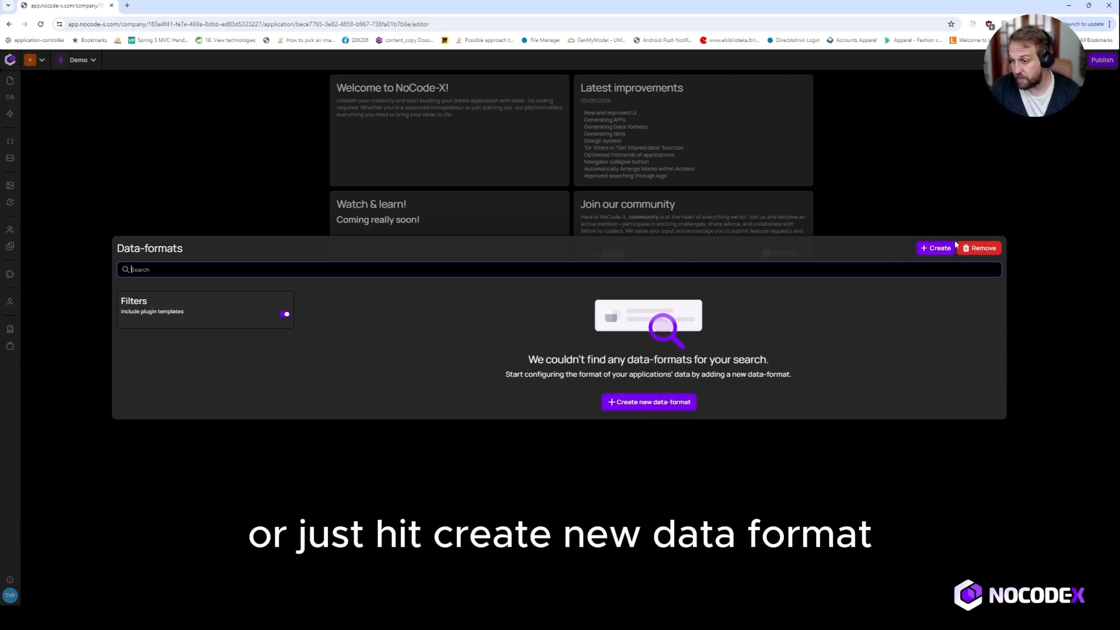
Step: Create a blank data-format named SoccerTeam
click(924, 250)
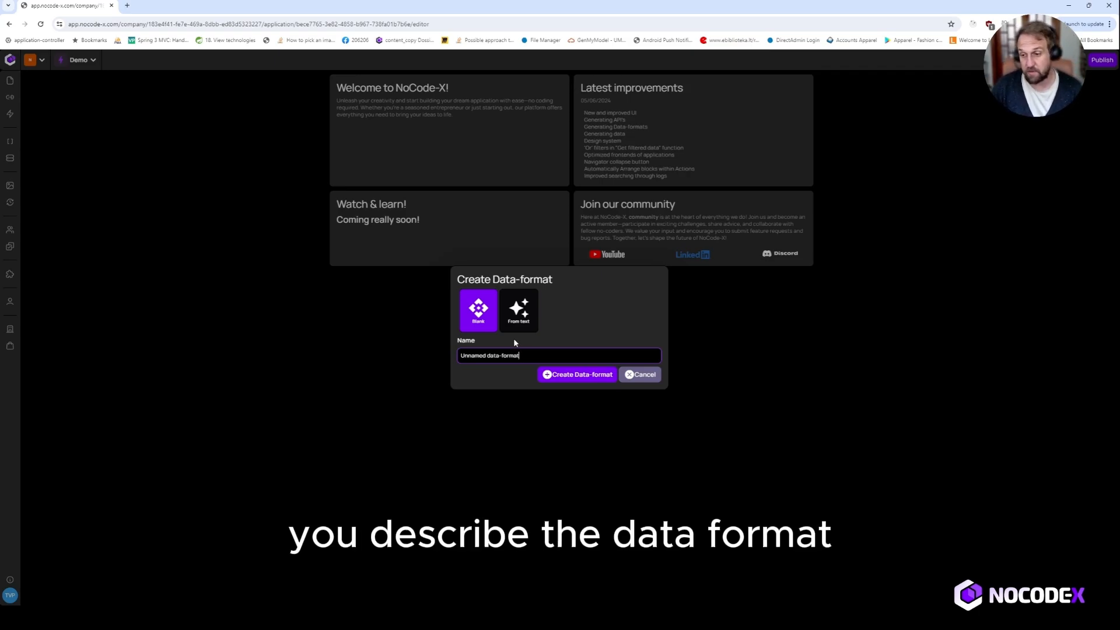
key(ctrl+a)
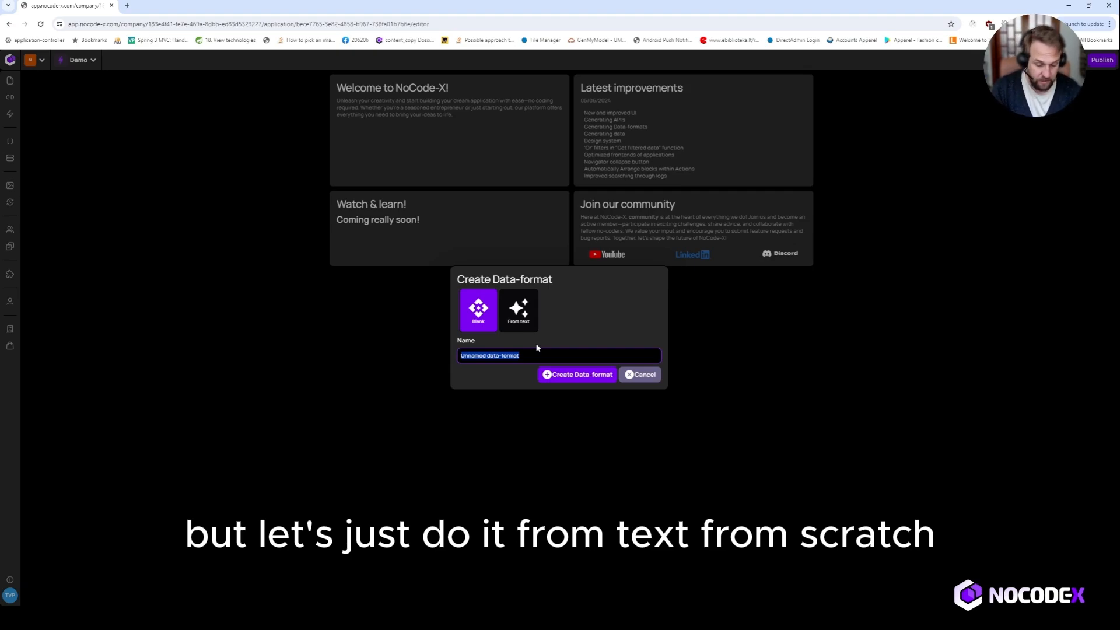
text(Socce)
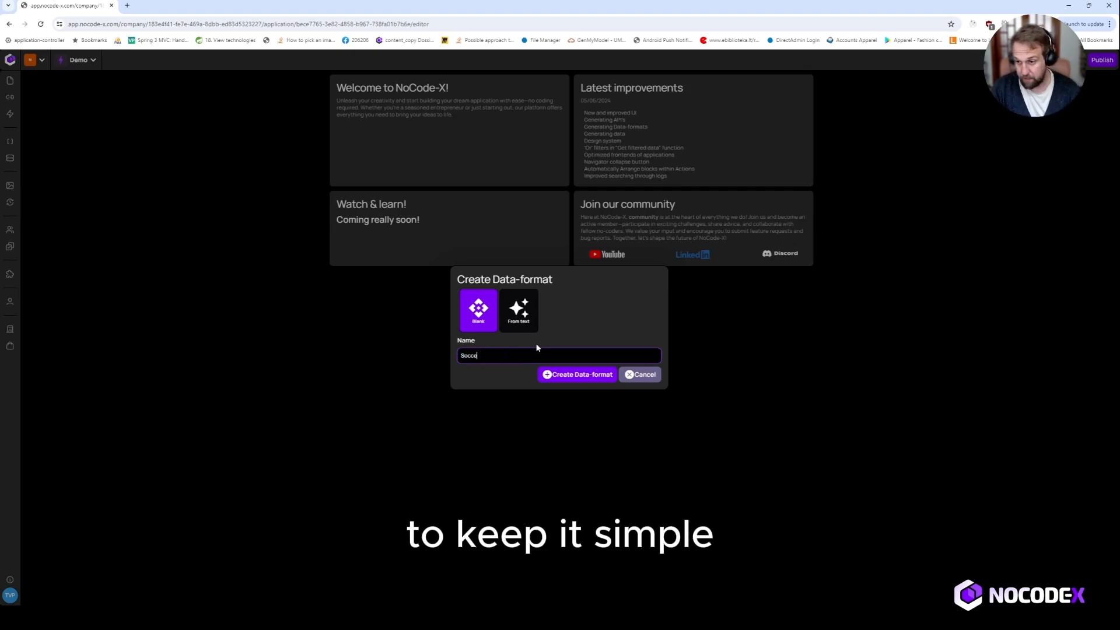
text(rTeam)
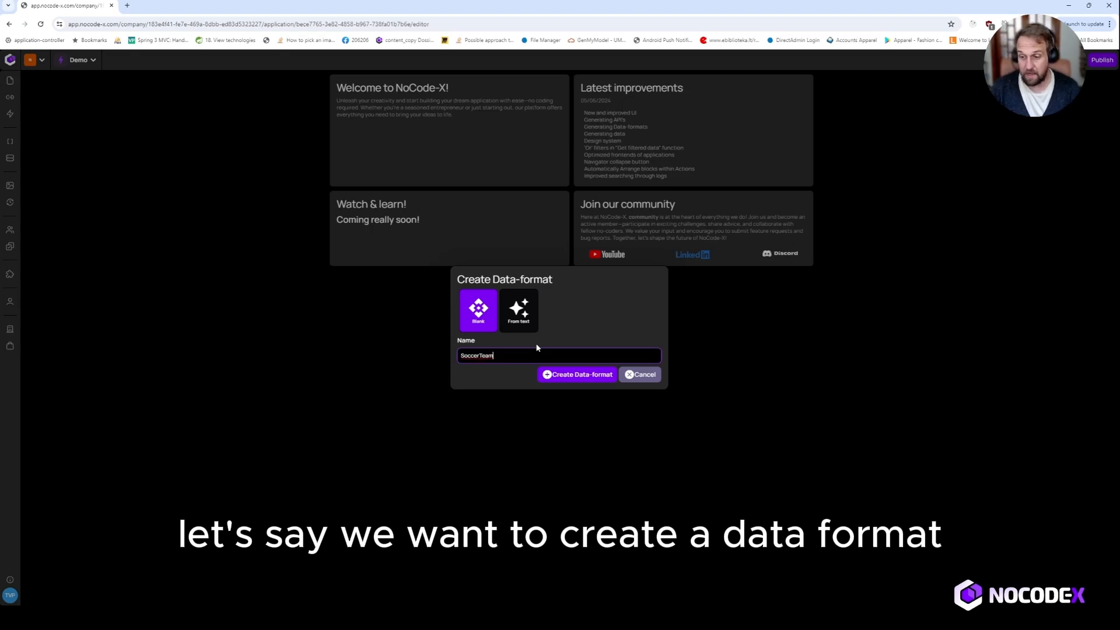
click(564, 374)
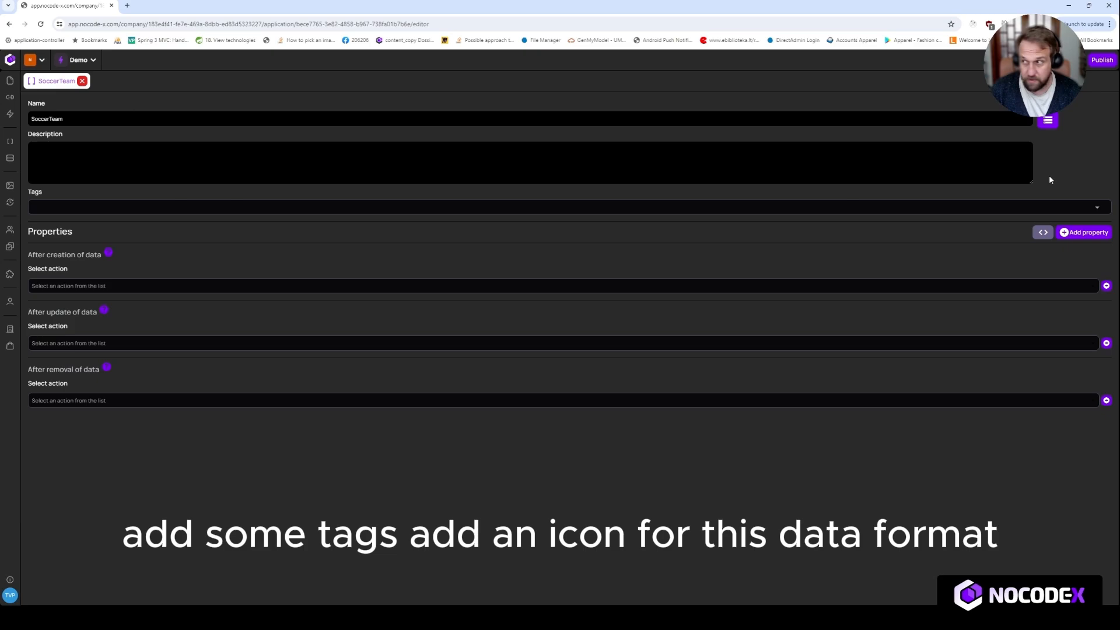
Step: Filter the icons for "cup" and assign the trophy cup icon to the SoccerTeam data-format
click(1049, 130)
click(970, 76)
text(cu)
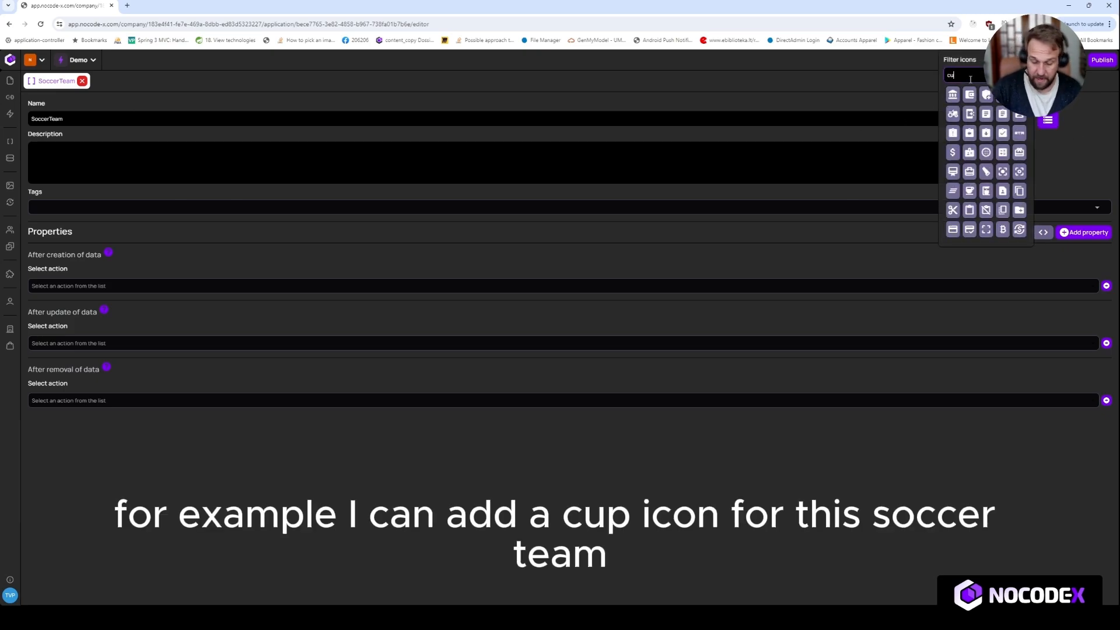
text(p)
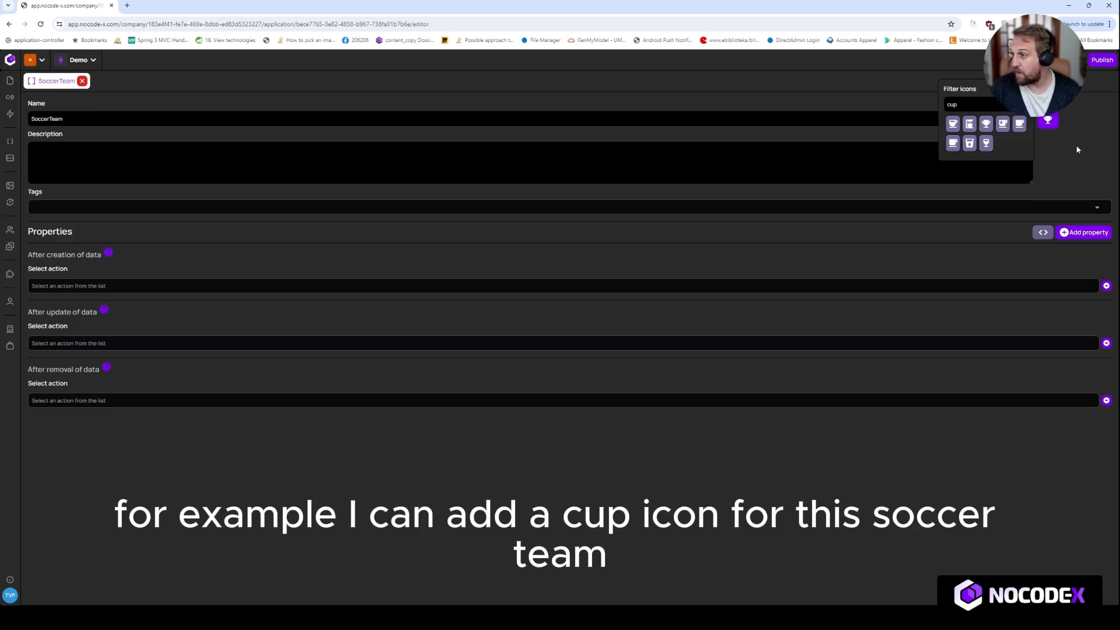
click(986, 124)
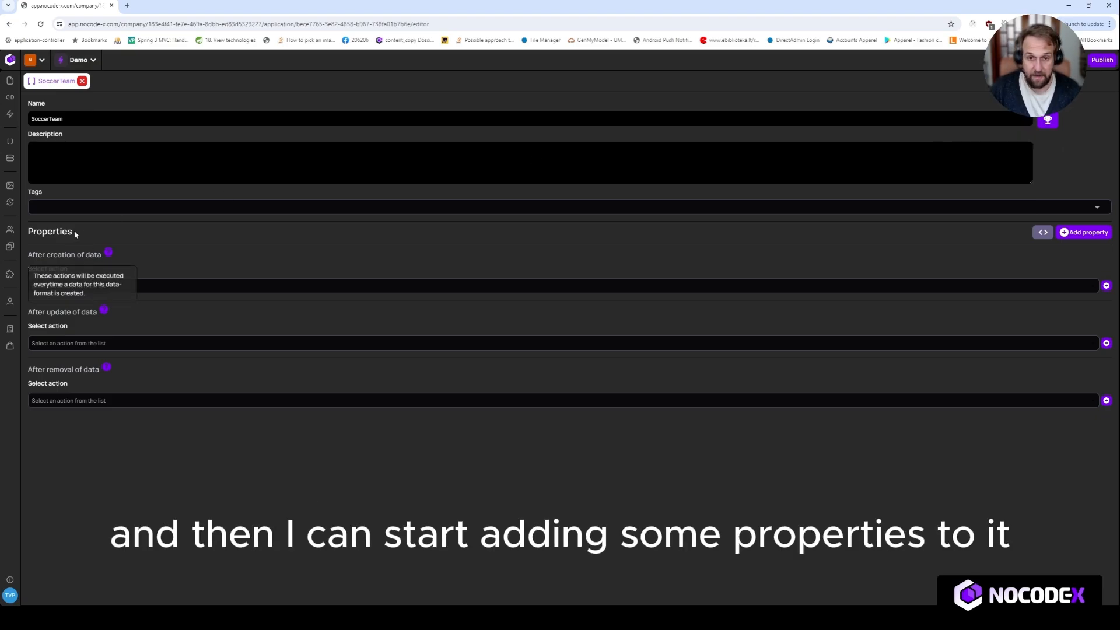
Step: Add a string property named TeamName to the SoccerTeam data-format
click(1075, 234)
text(Te)
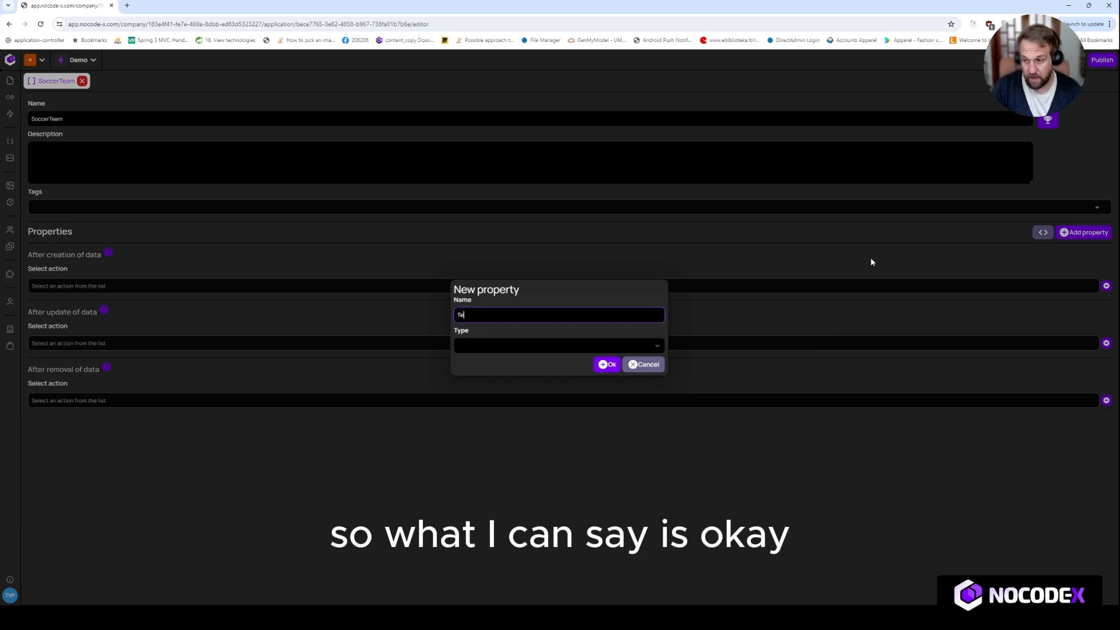
text(amsame)
key(Tab)
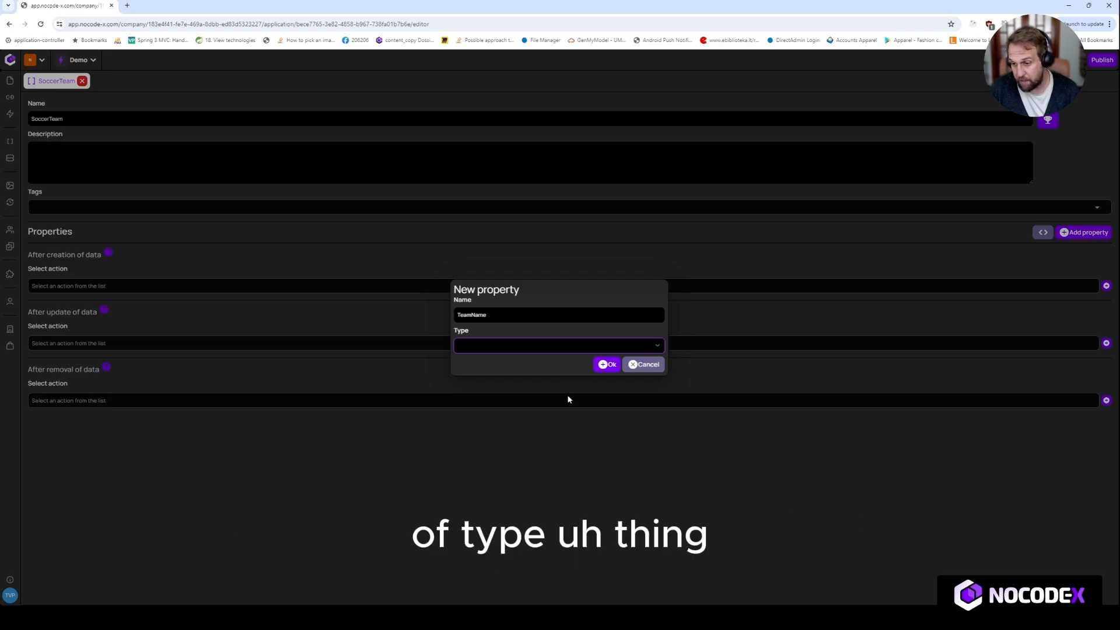
key(Down)
click(608, 364)
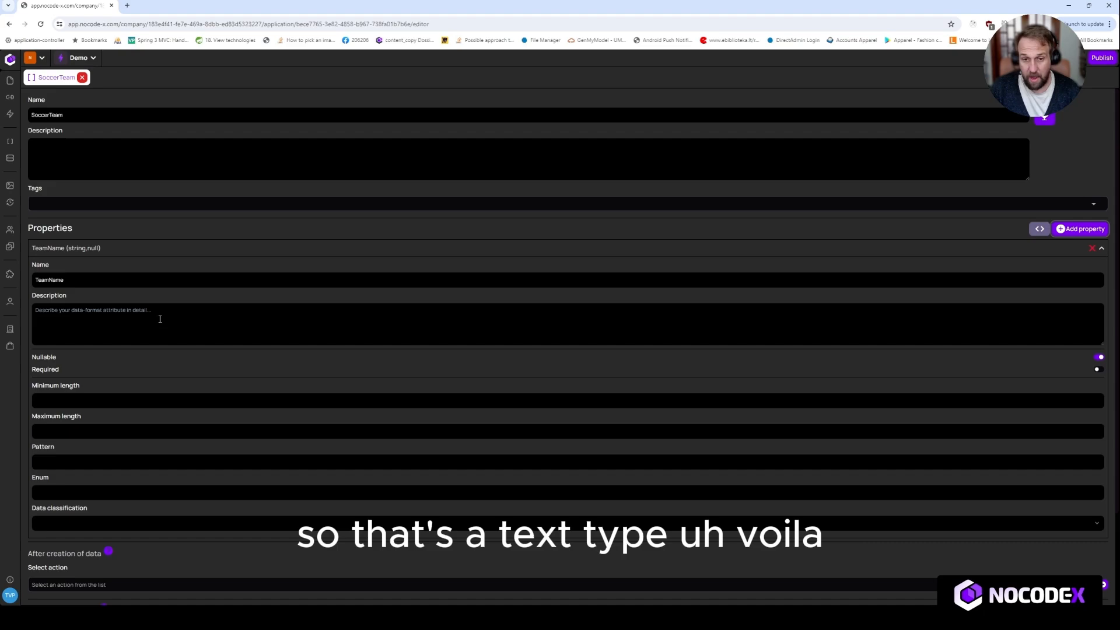
Step: Review the TeamName property's description, length, pattern, enum and data classification settings, and collapse its details
click(150, 329)
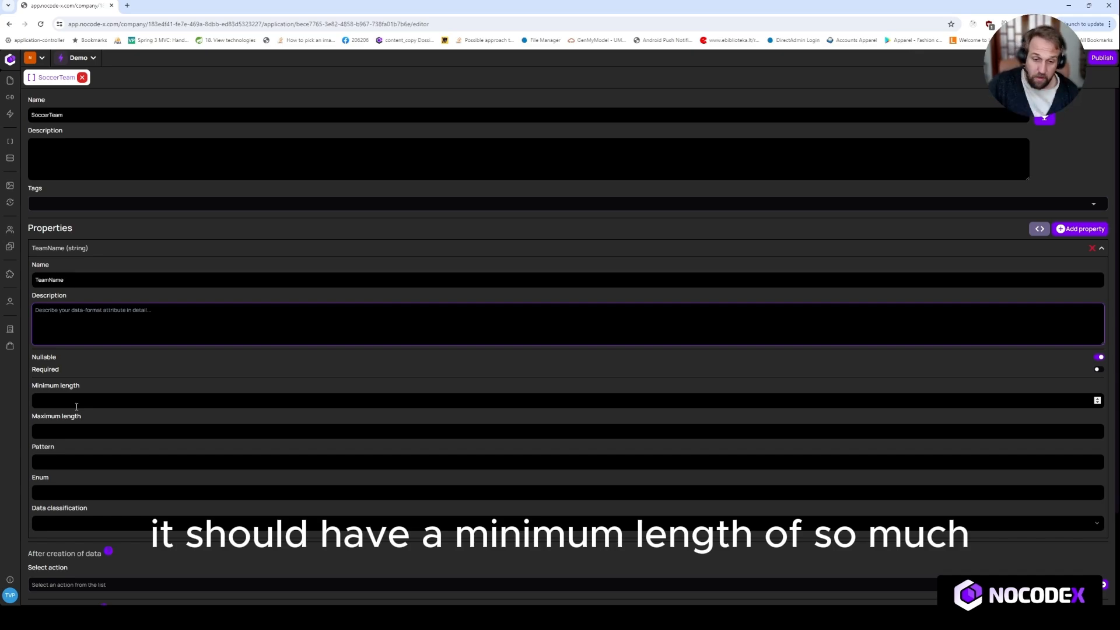
click(61, 431)
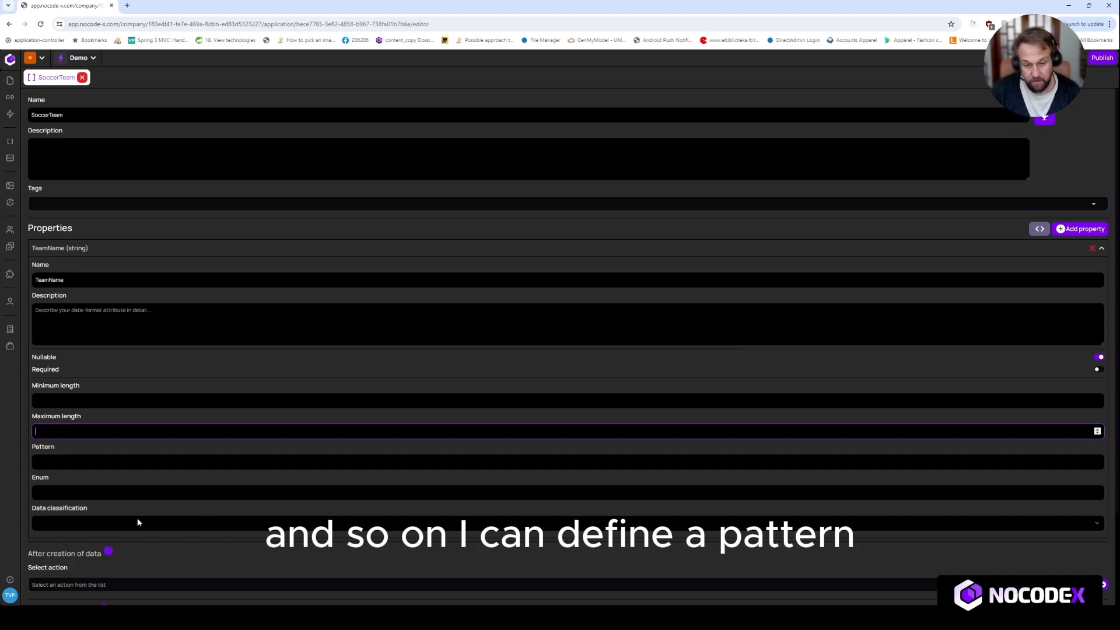
click(132, 493)
click(258, 482)
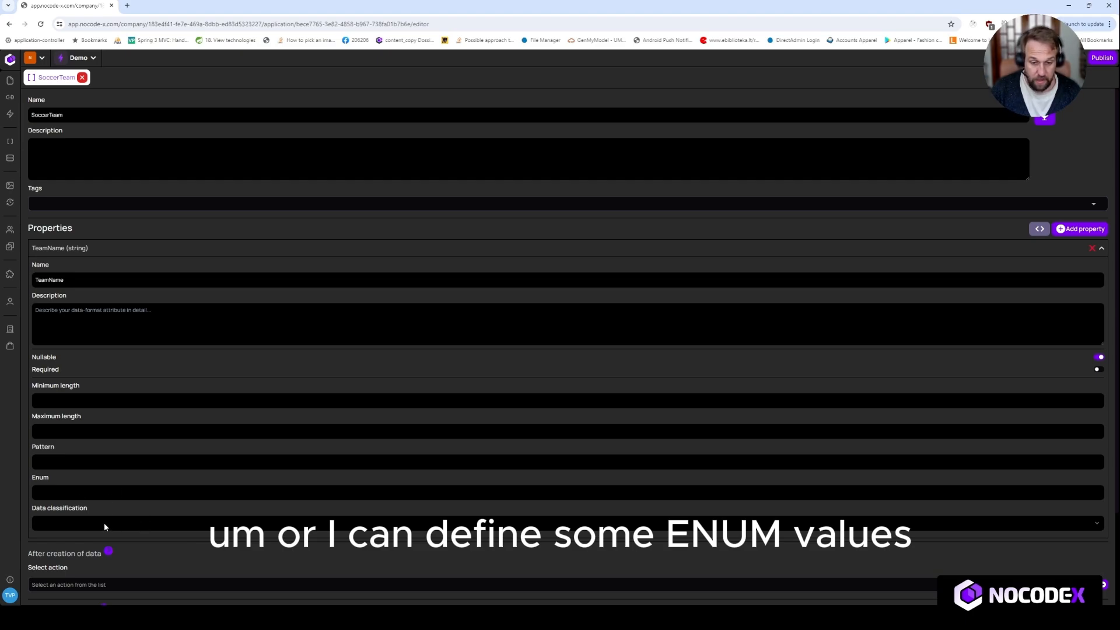
click(108, 495)
click(155, 524)
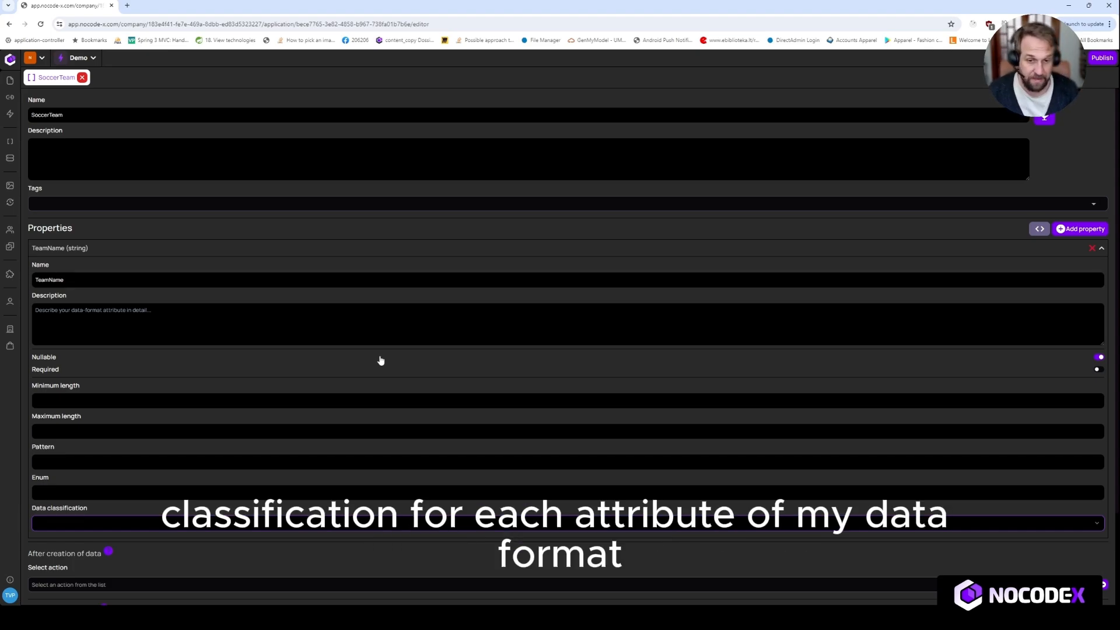
click(293, 255)
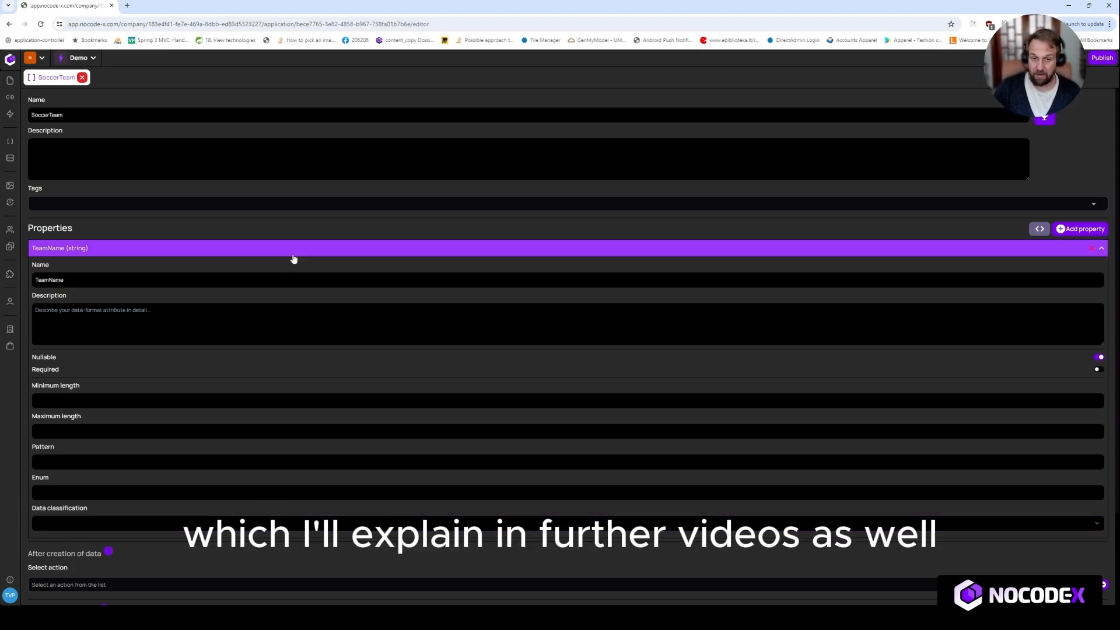
Step: Add a property named AmountOfPlayers of type Number to the data-format and collapse its details
click(1078, 233)
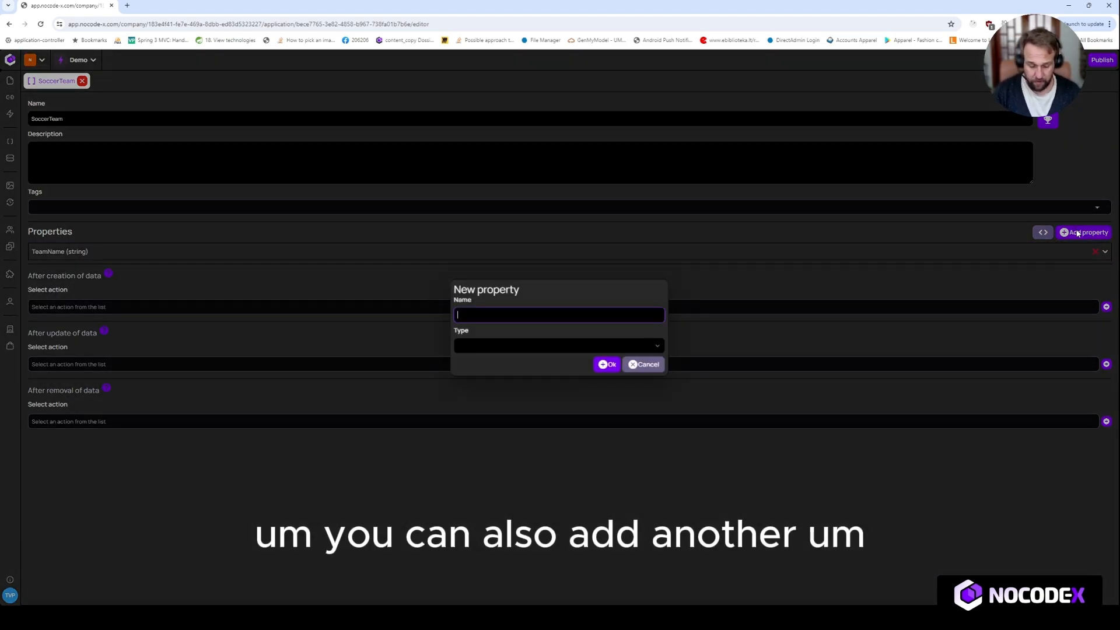
text(AmountOf)
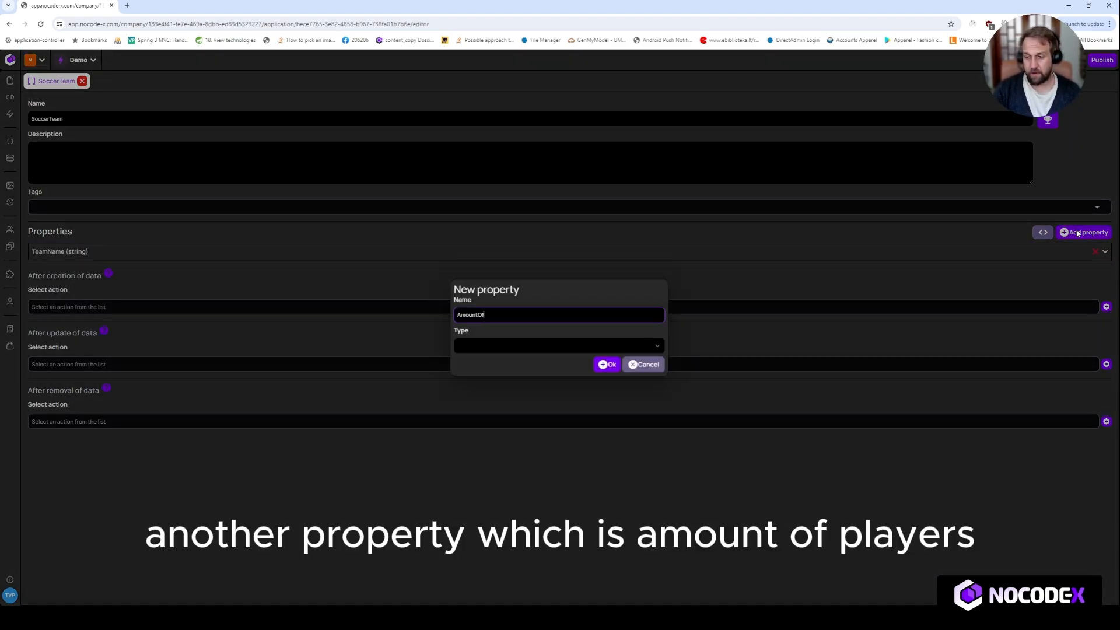
text(Players)
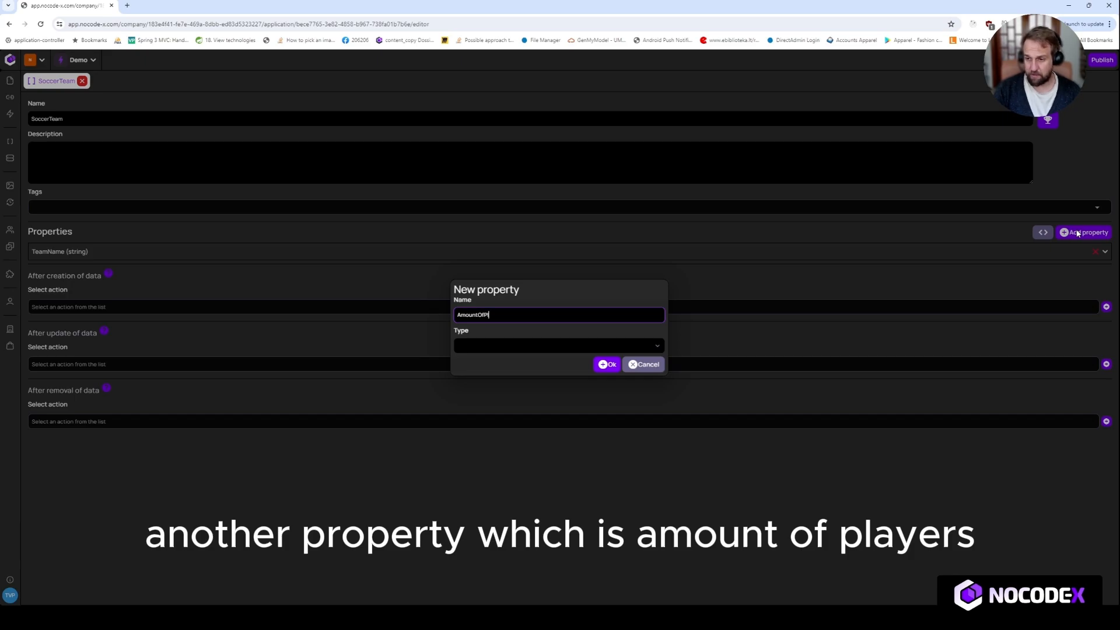
key(Tab)
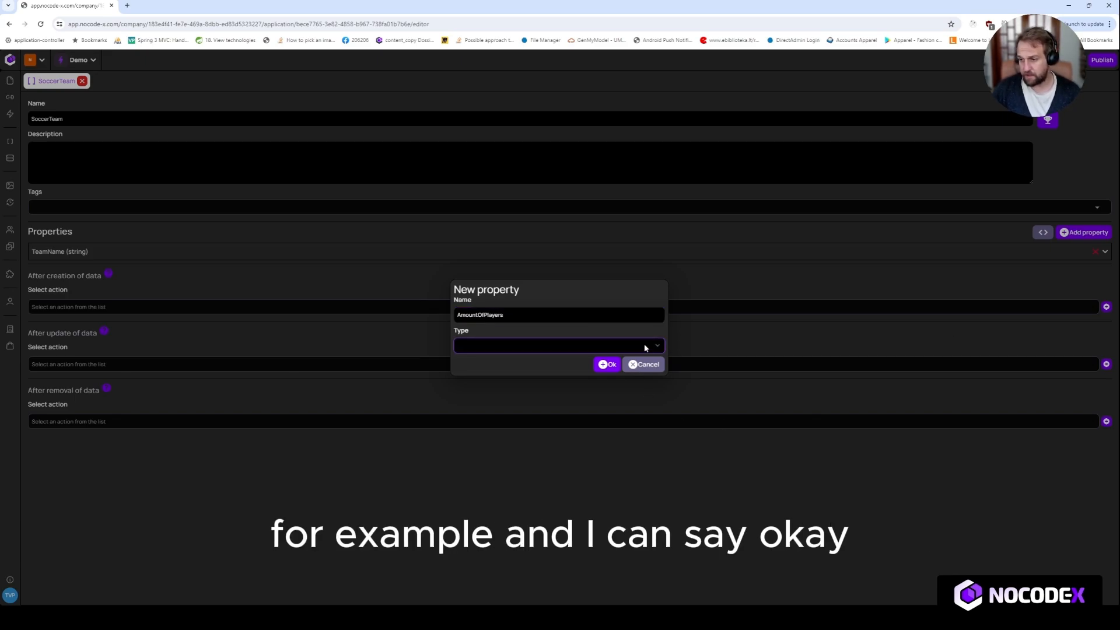
key(n)
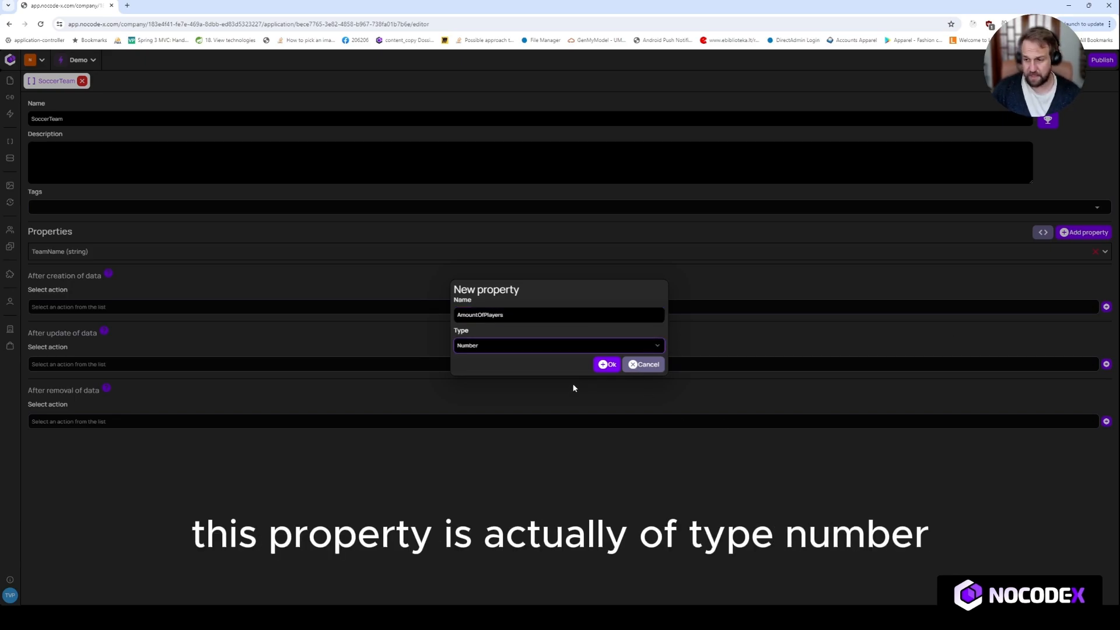
click(608, 365)
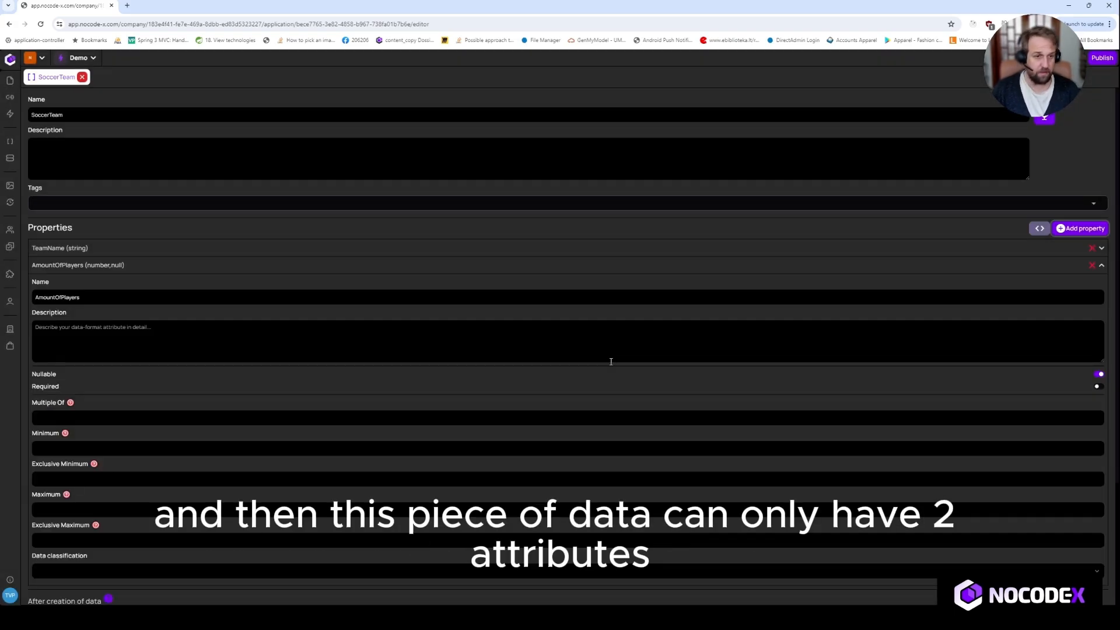
click(163, 266)
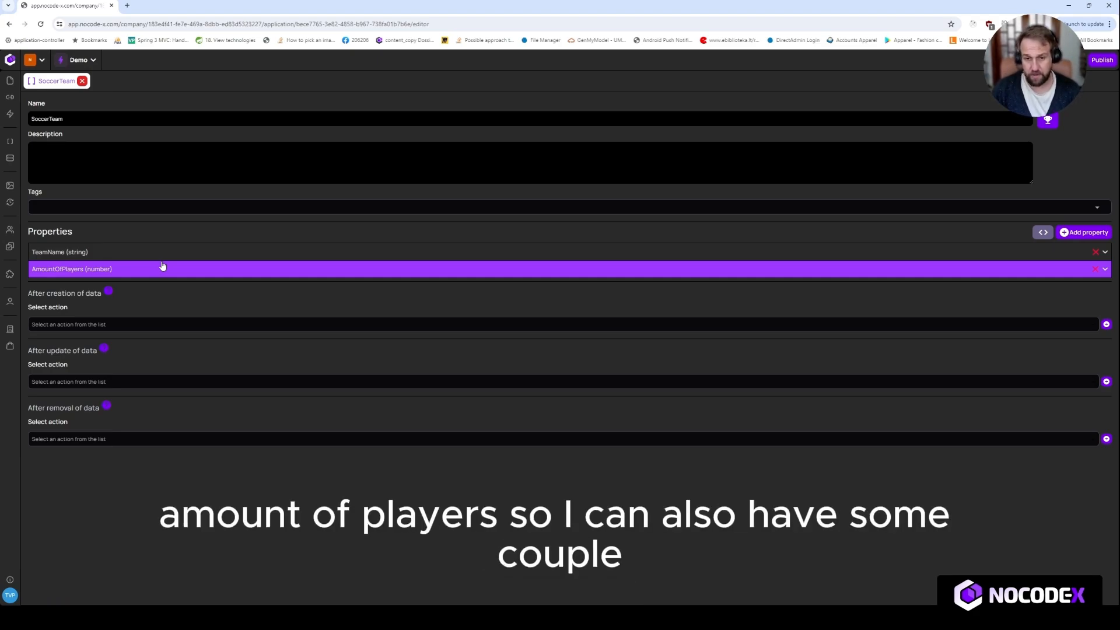
Step: Examine the data-format's action triggers for after creation, after update and after removal of data
drag(29, 293, 98, 294)
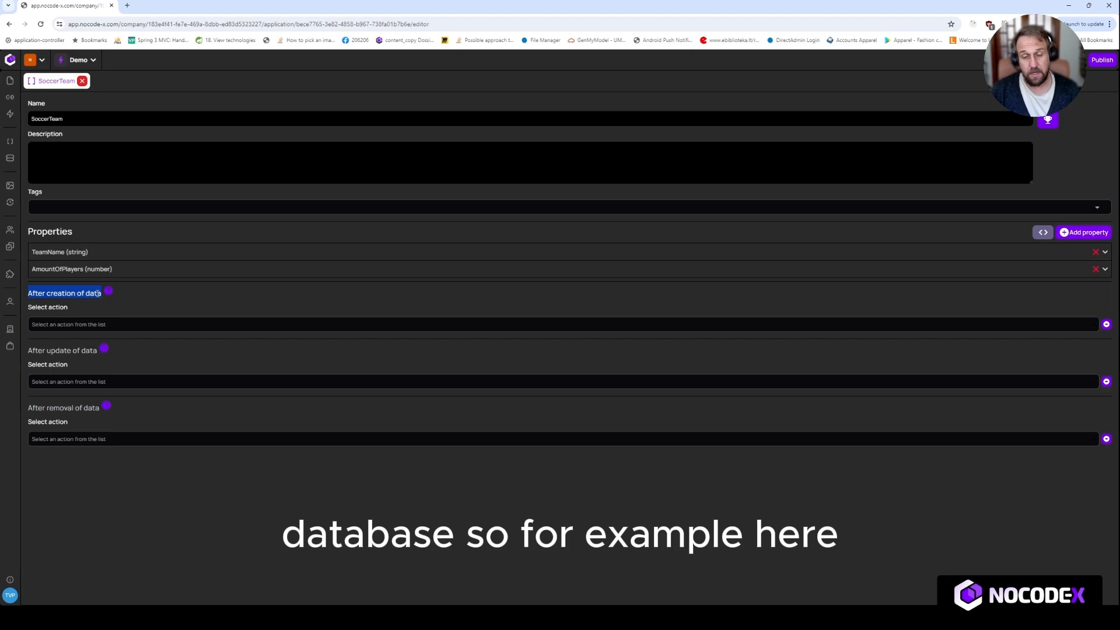
drag(28, 293, 101, 294)
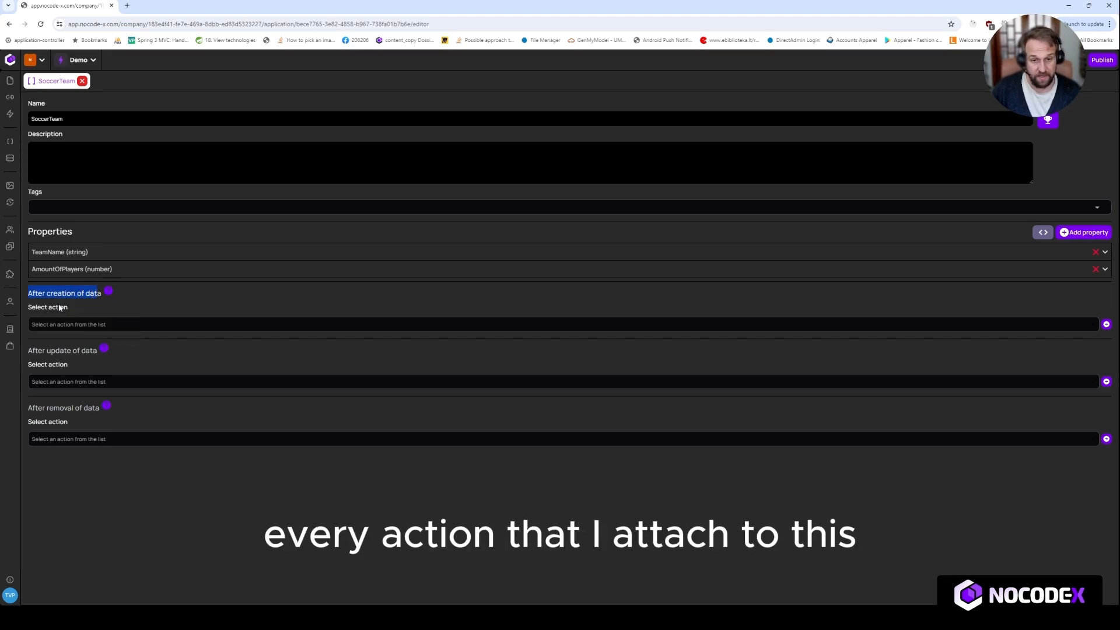
mouse_move(59, 293)
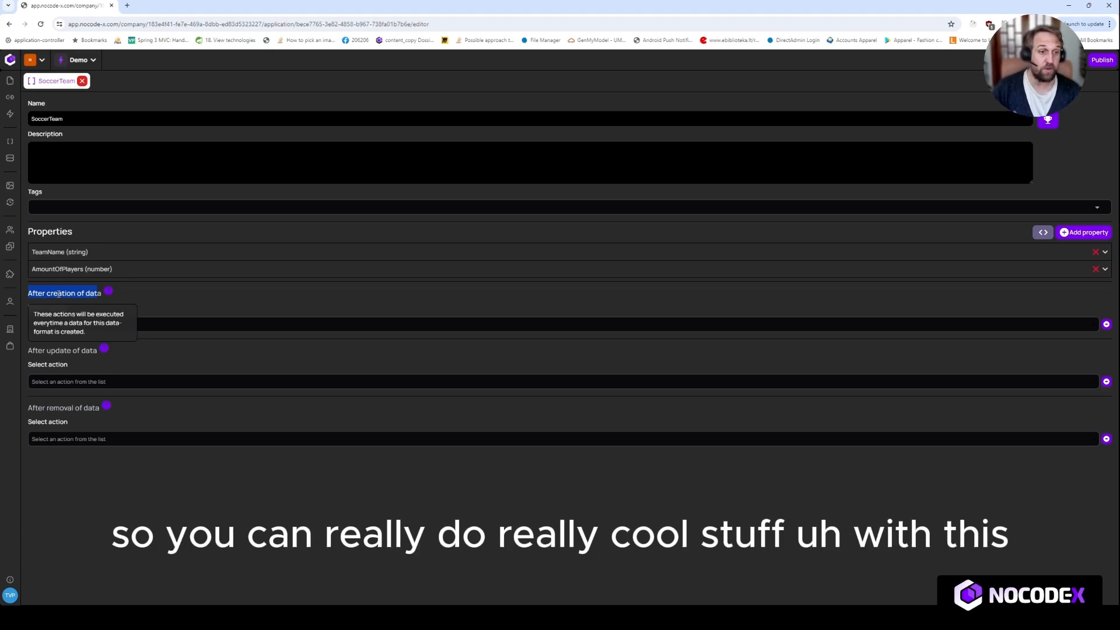
click(153, 302)
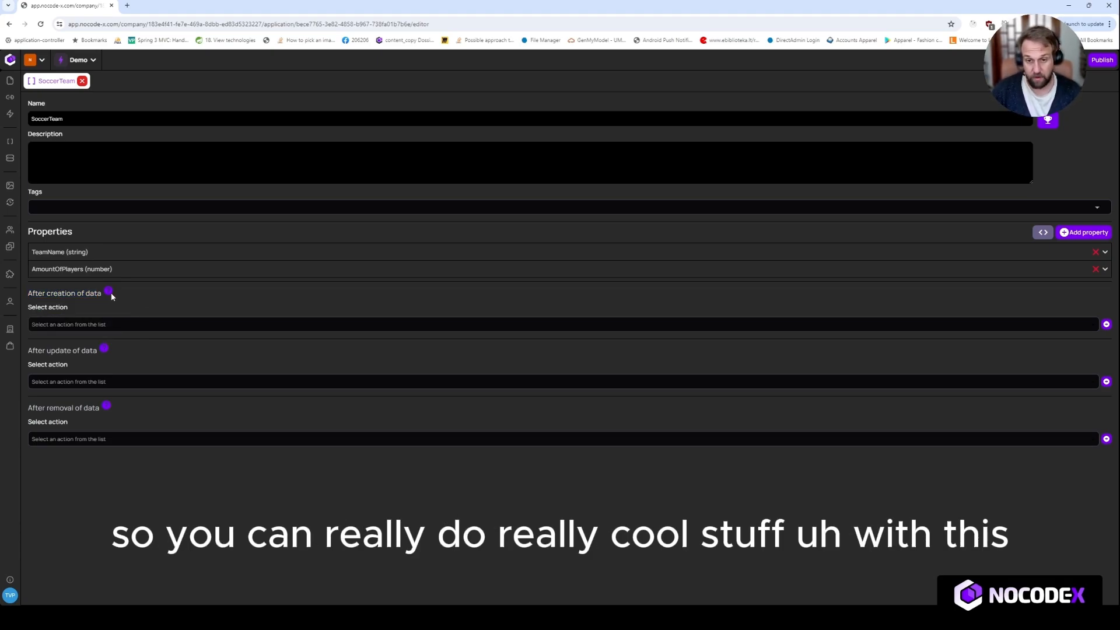
drag(35, 350, 86, 351)
drag(47, 408, 90, 409)
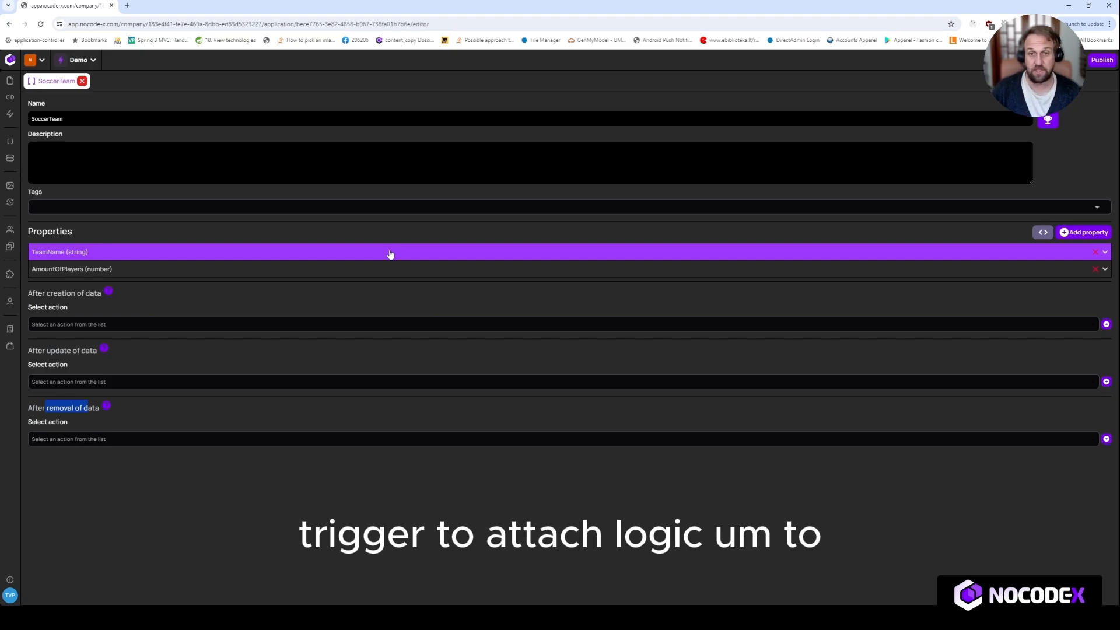
click(1056, 176)
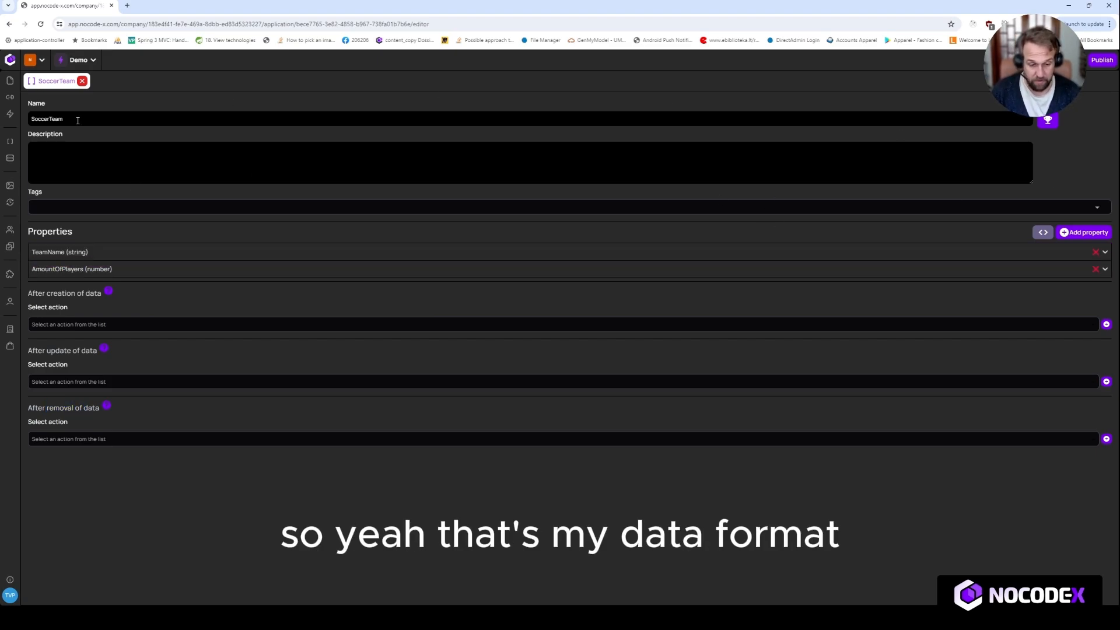
Step: Start a new blank data entry named SoccerTeam I, based on the SoccerTeam data-format in the Development environment
click(13, 163)
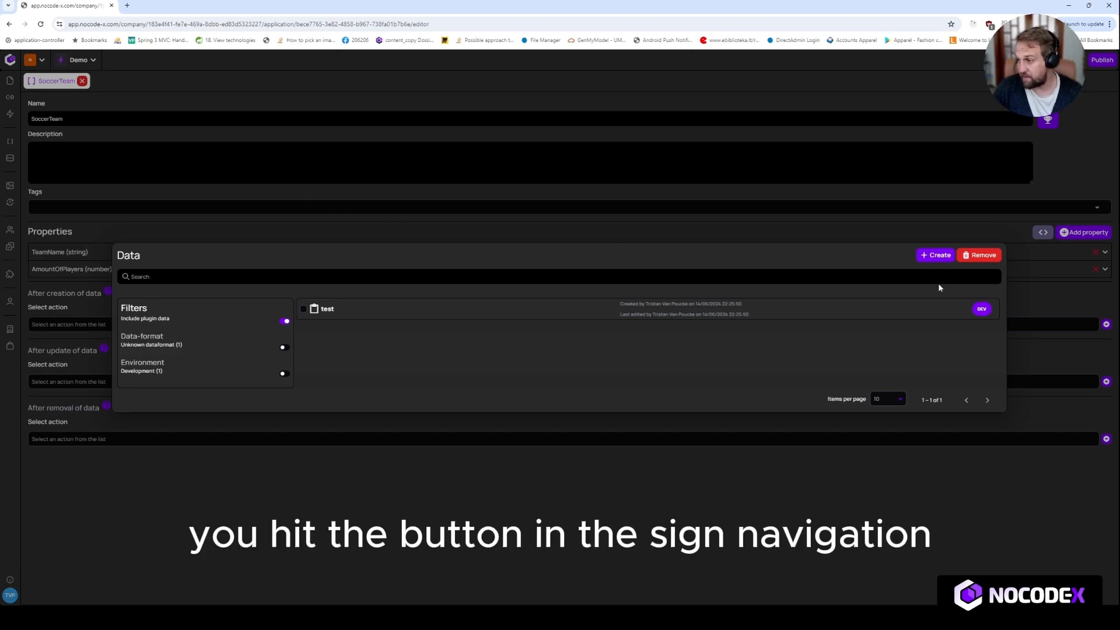
click(936, 257)
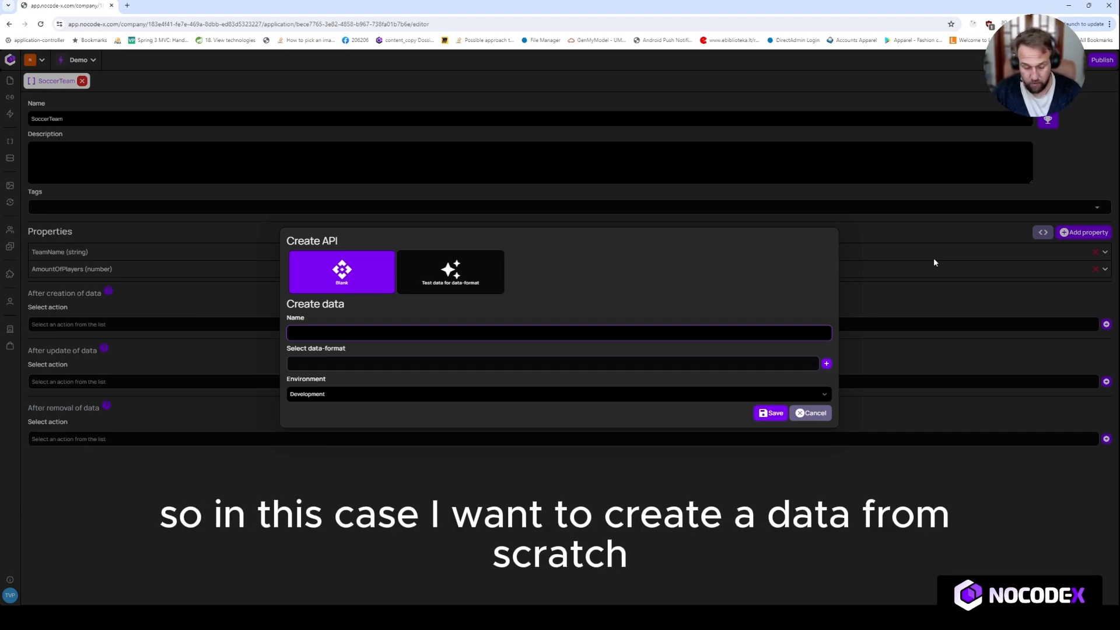
text(SoccerT)
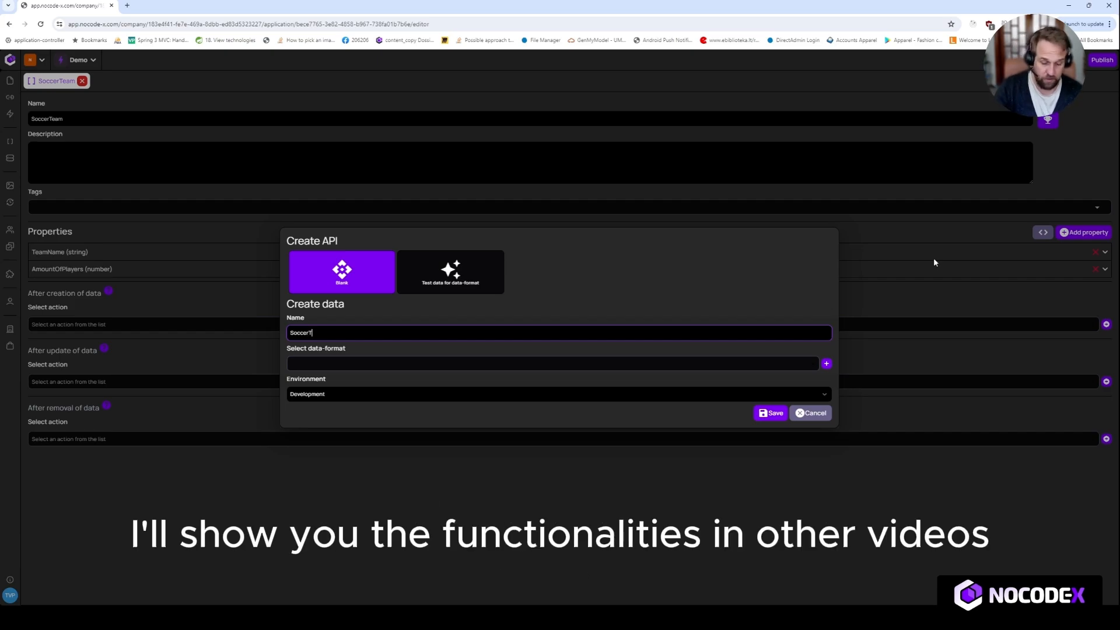
text(eam)
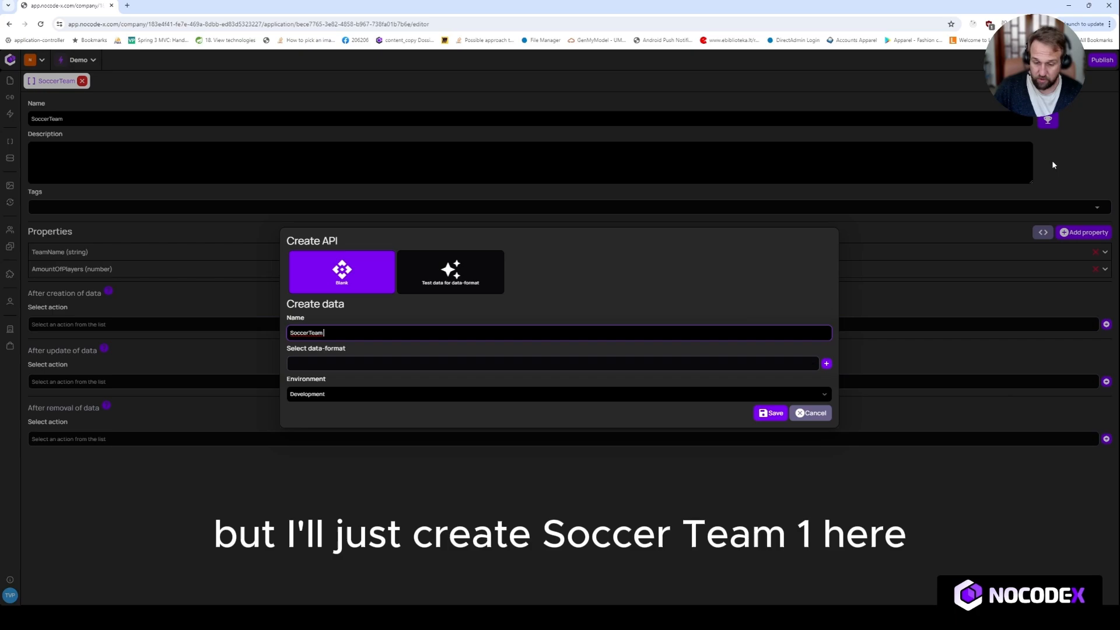
text( 1)
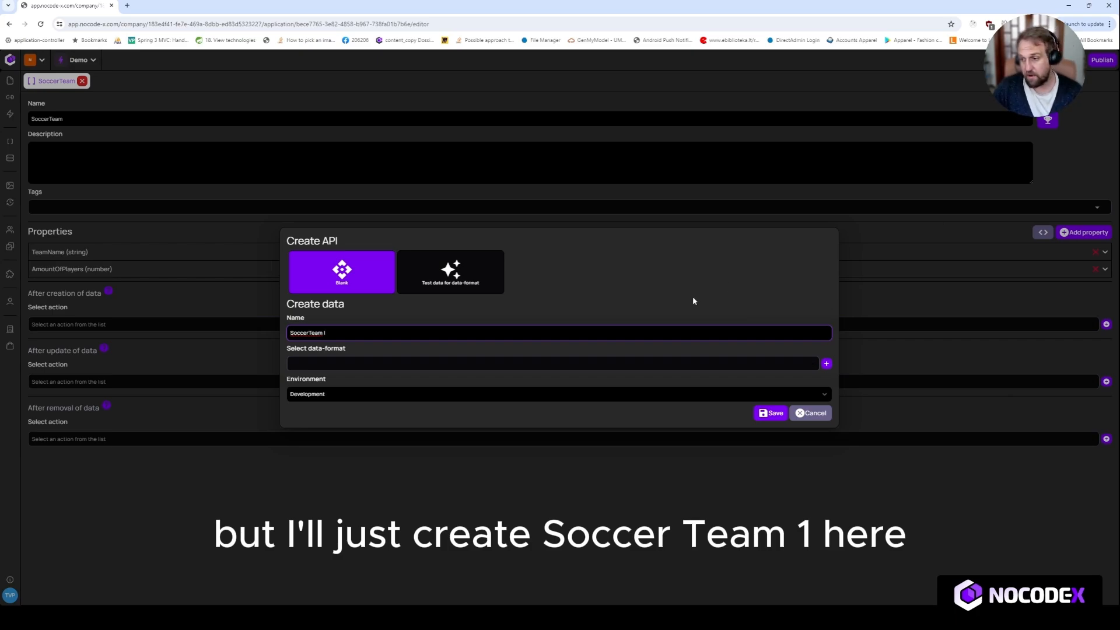
click(627, 364)
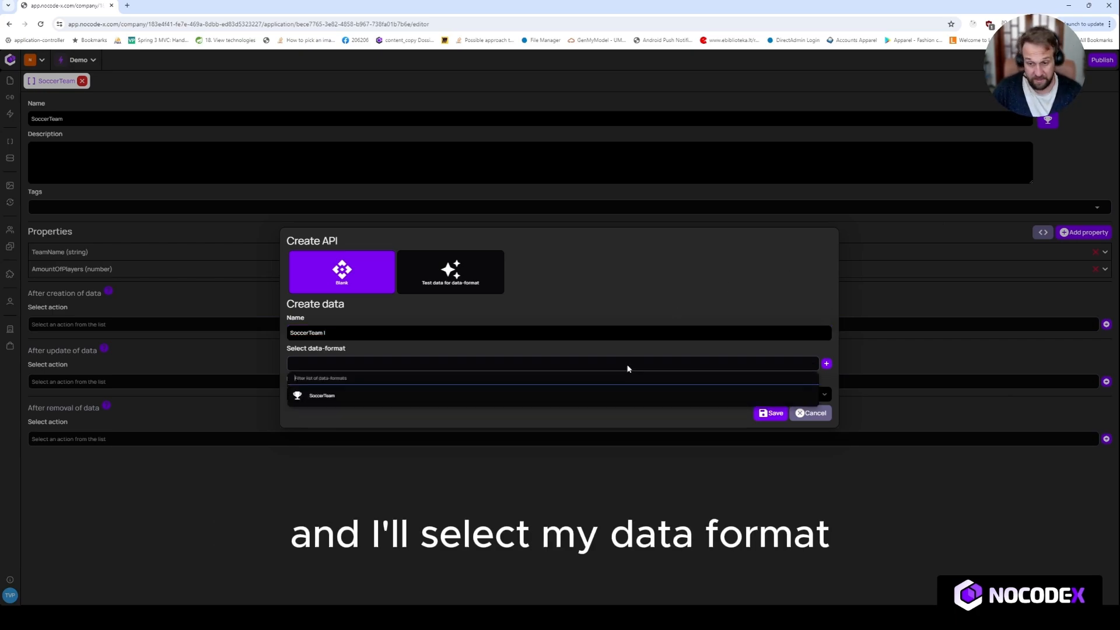
click(490, 396)
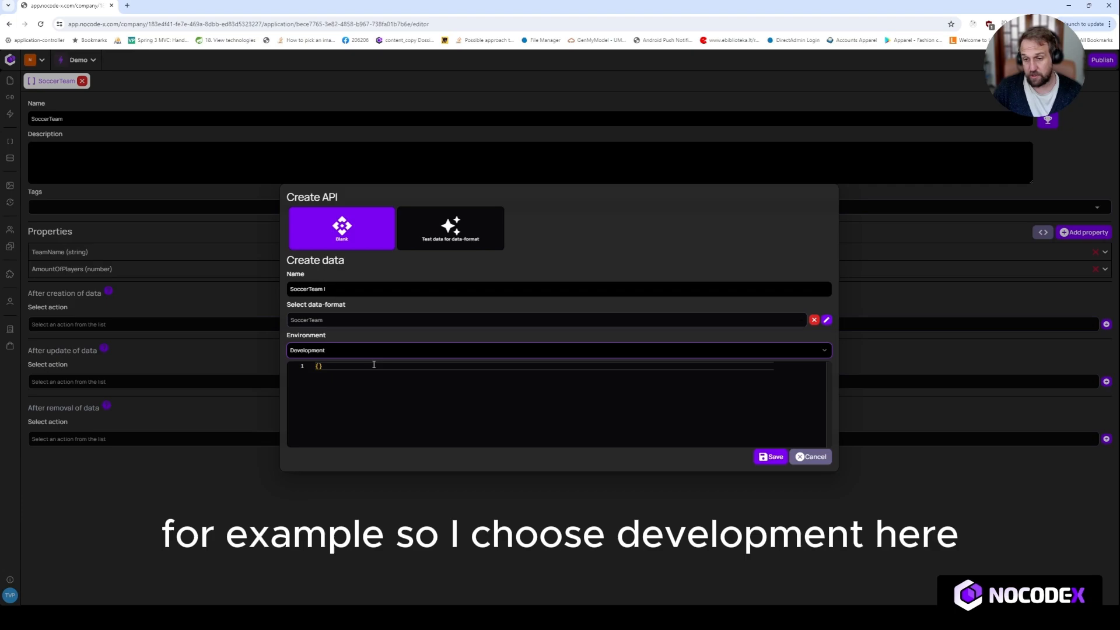
Step: Add the TeamName property to the entry's JSON with the value "SoccerTeam I"
click(385, 387)
key(Return)
key(ctrl+space)
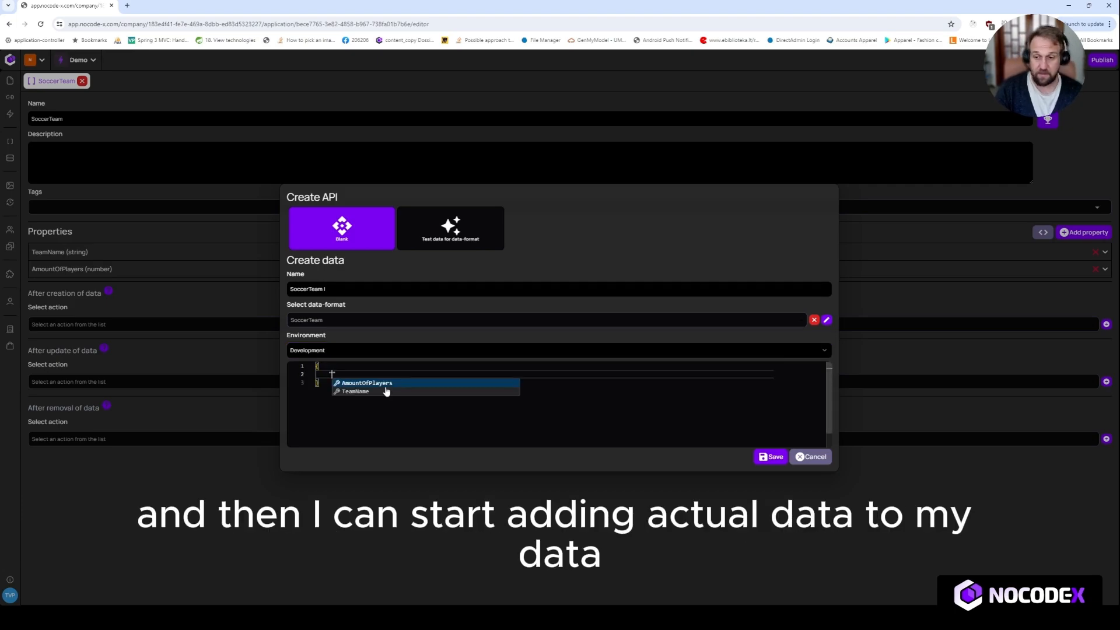
click(386, 387)
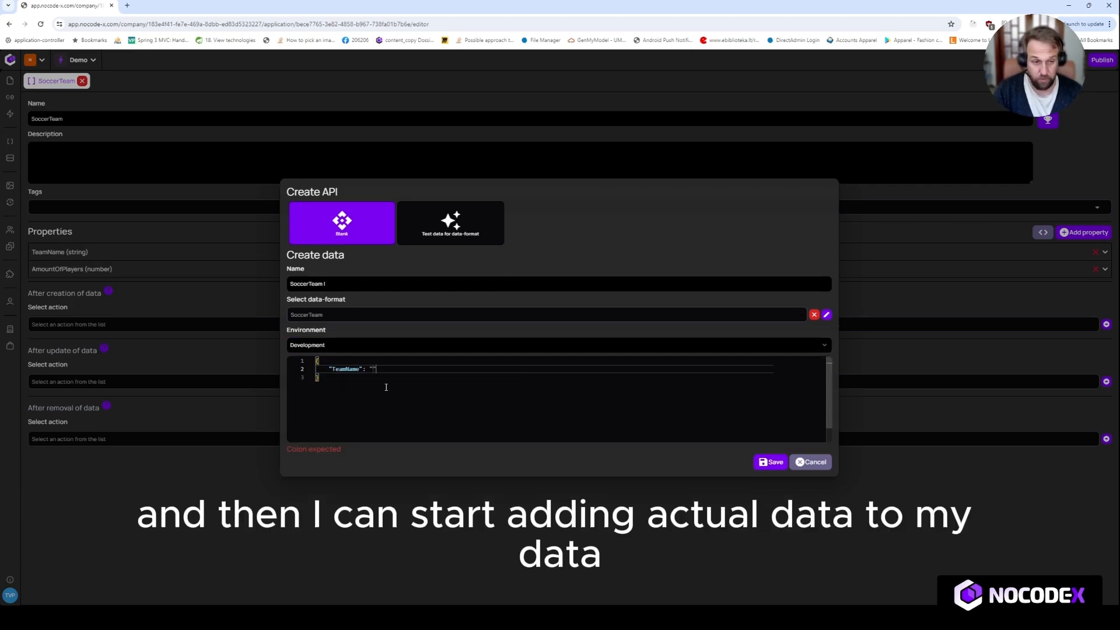
text(SoccerTe)
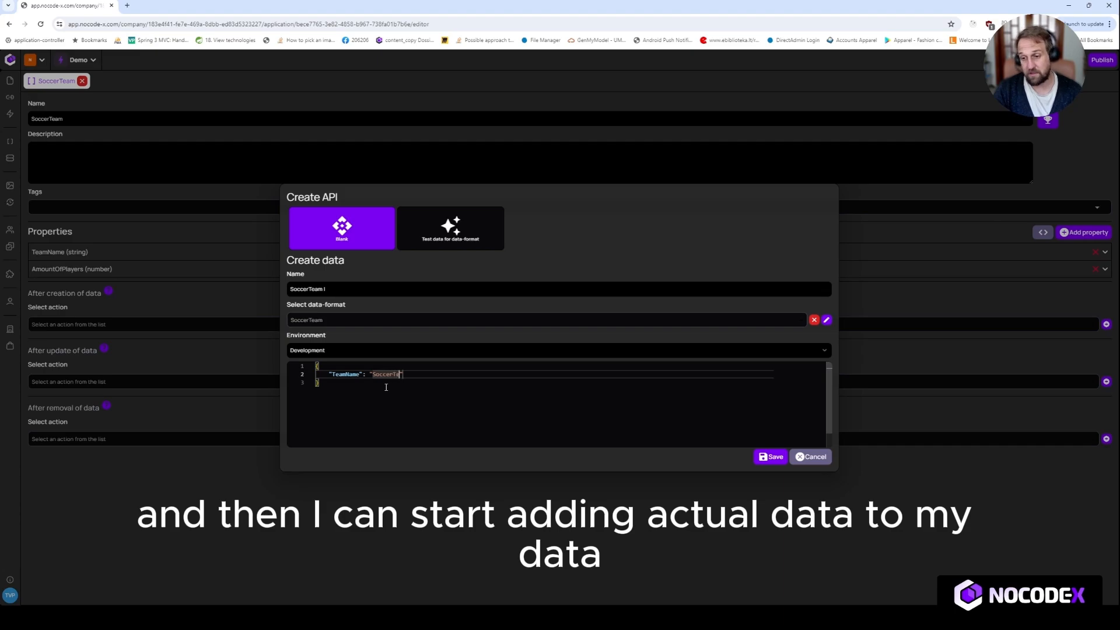
text(am I)
key(Right)
Step: Add the AmountOfPlayers property with the value 24 to the entry's JSON and save the data entry
text(,)
key(Return)
text(")
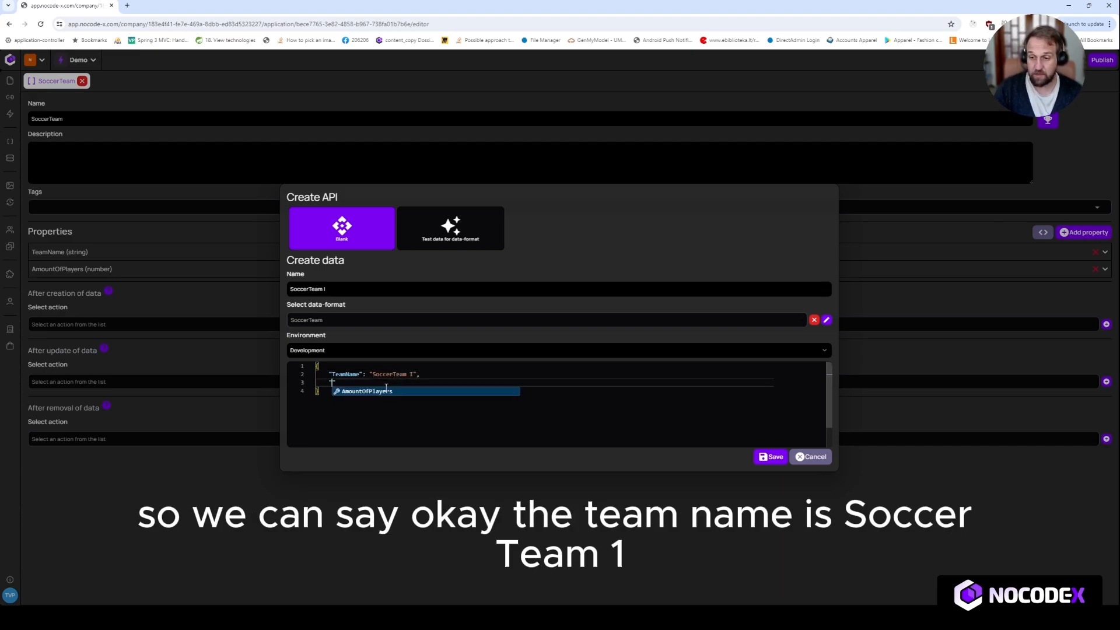
key(Return)
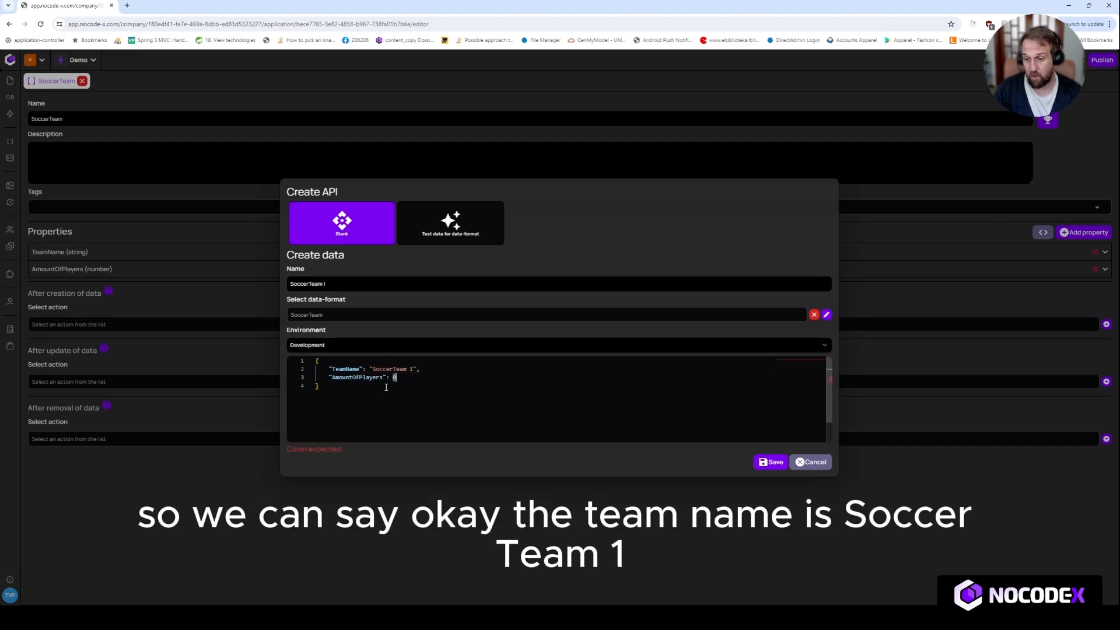
text(24)
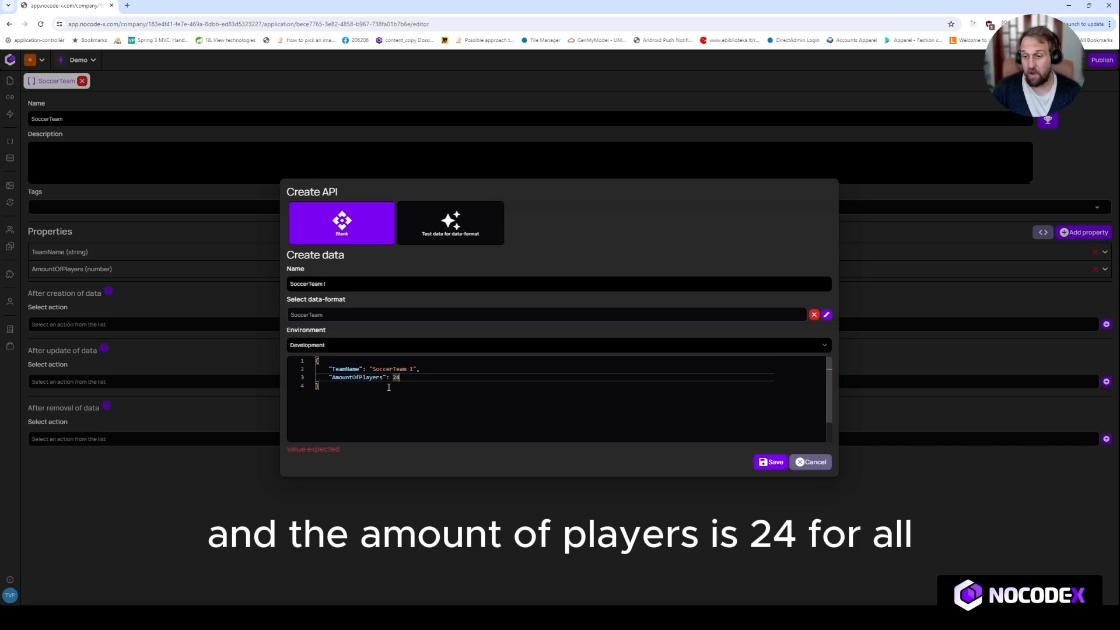
click(773, 460)
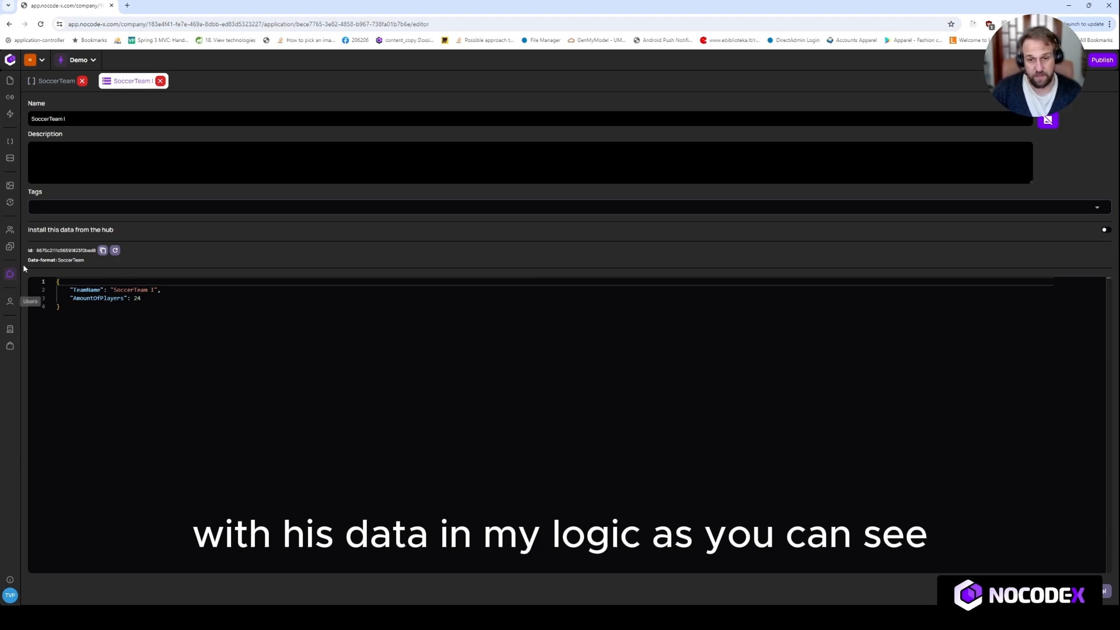
Step: Examine the saved data entry's id and its description field
double_click(69, 250)
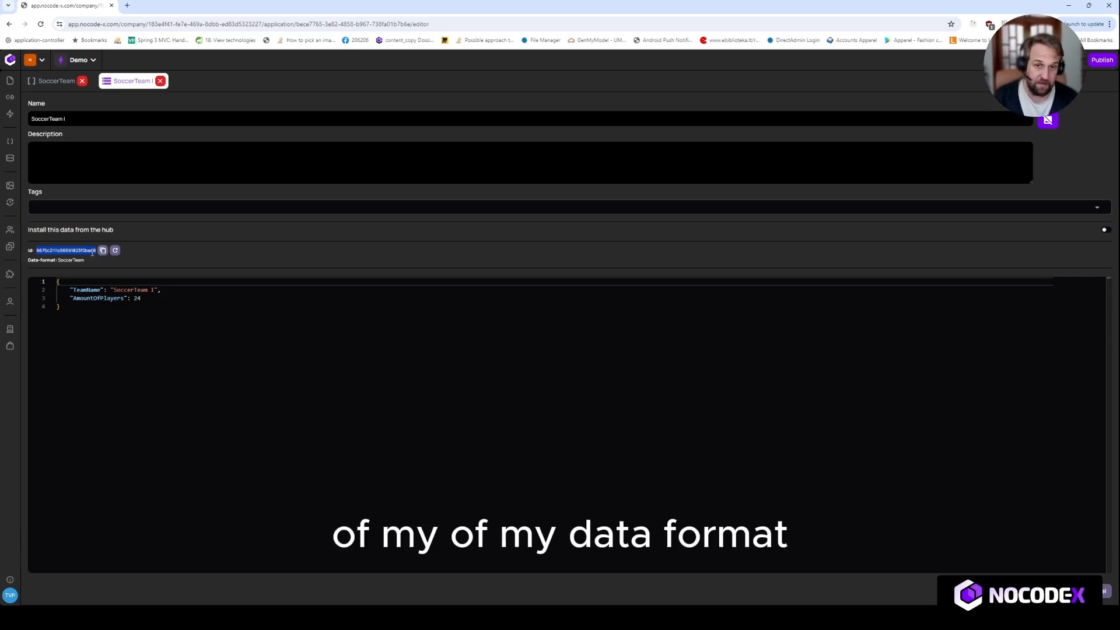
click(262, 180)
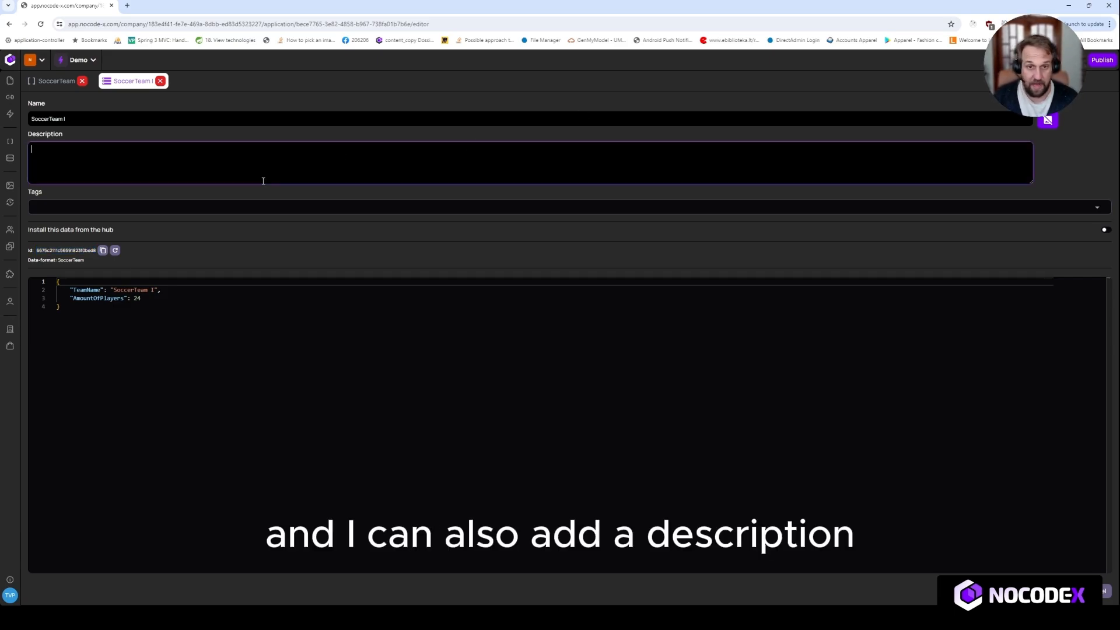